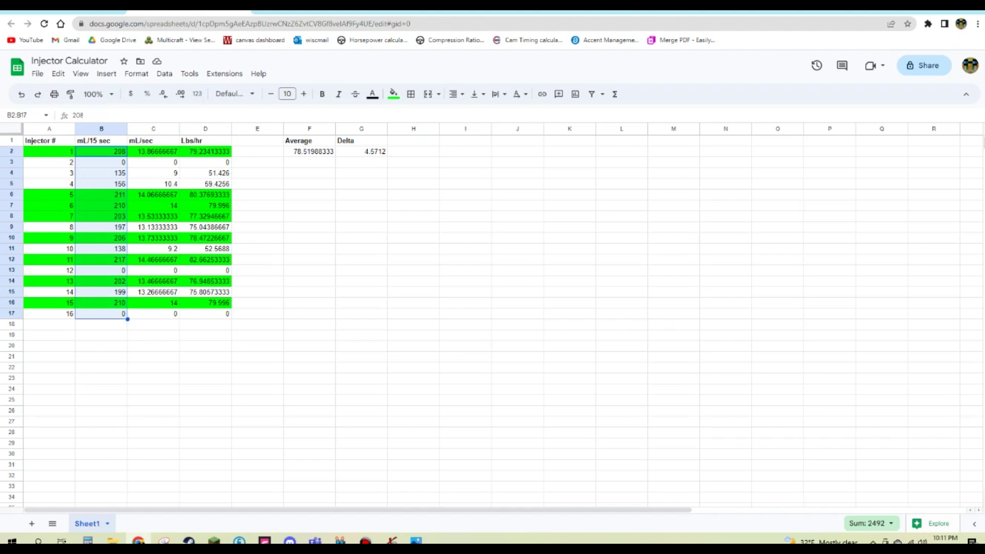
Step: Examine the mL/sec formula in C2 and the 15-second volume in B2 that it divides
{"action": "left_click", "coordinate": [153, 151]}
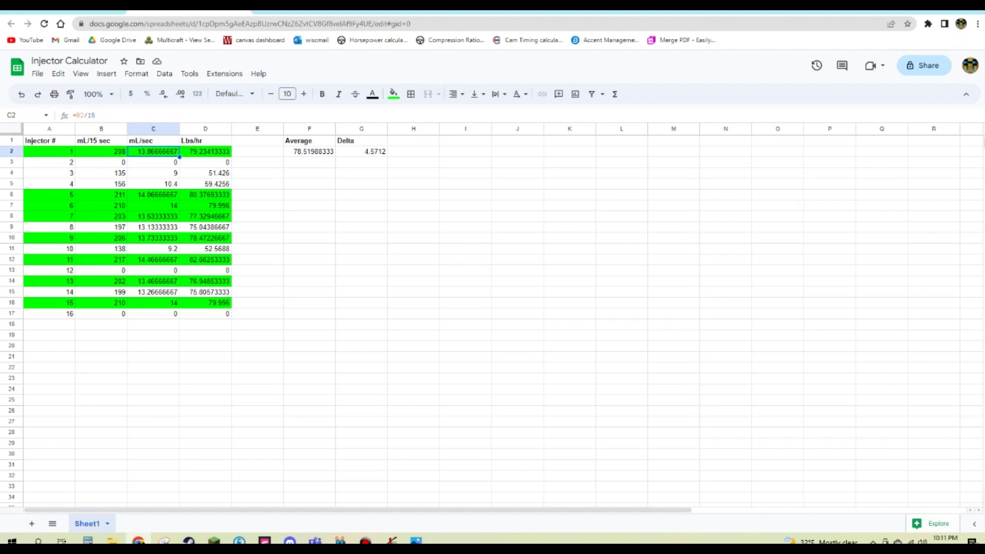
{"action": "left_click", "coordinate": [101, 151]}
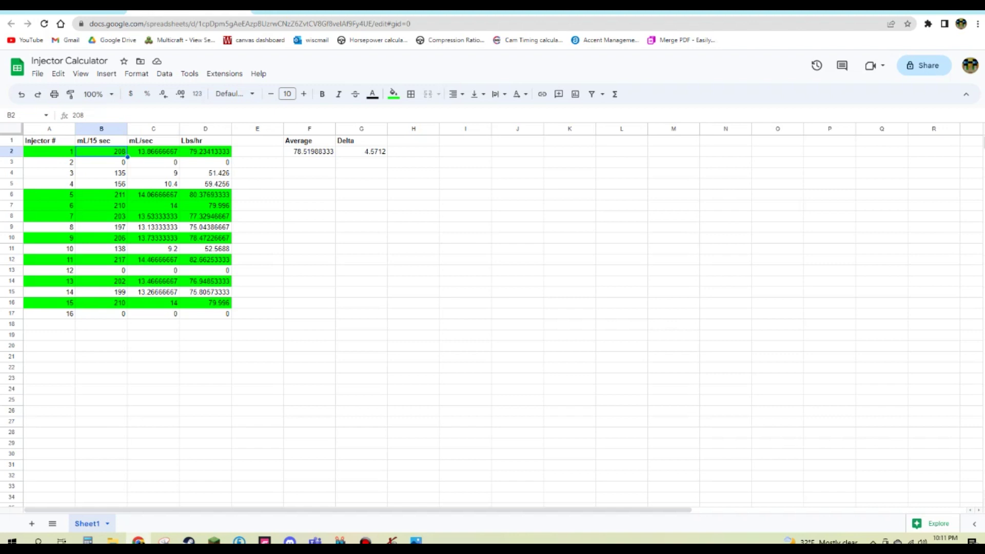
{"action": "left_click", "coordinate": [153, 151]}
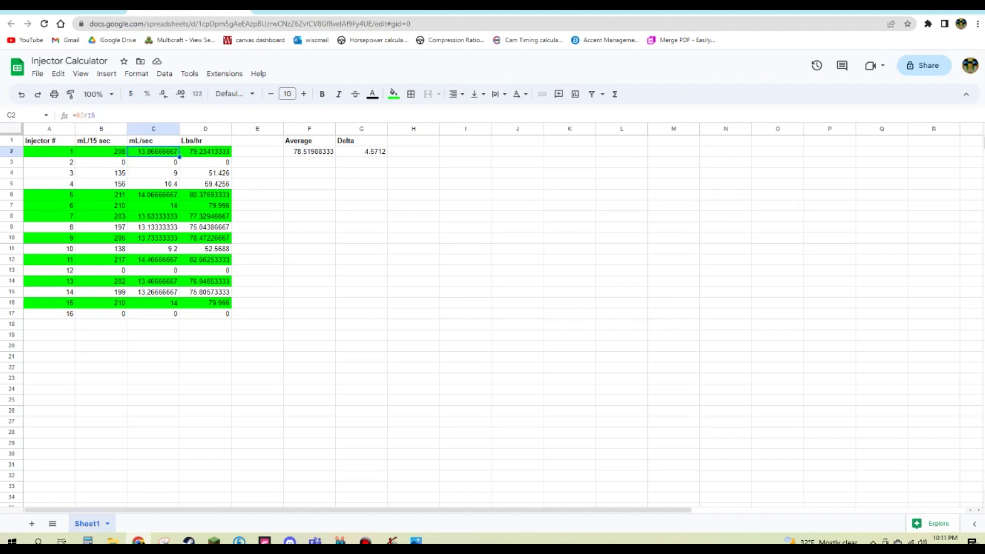
{"action": "double_click", "coordinate": [75, 115]}
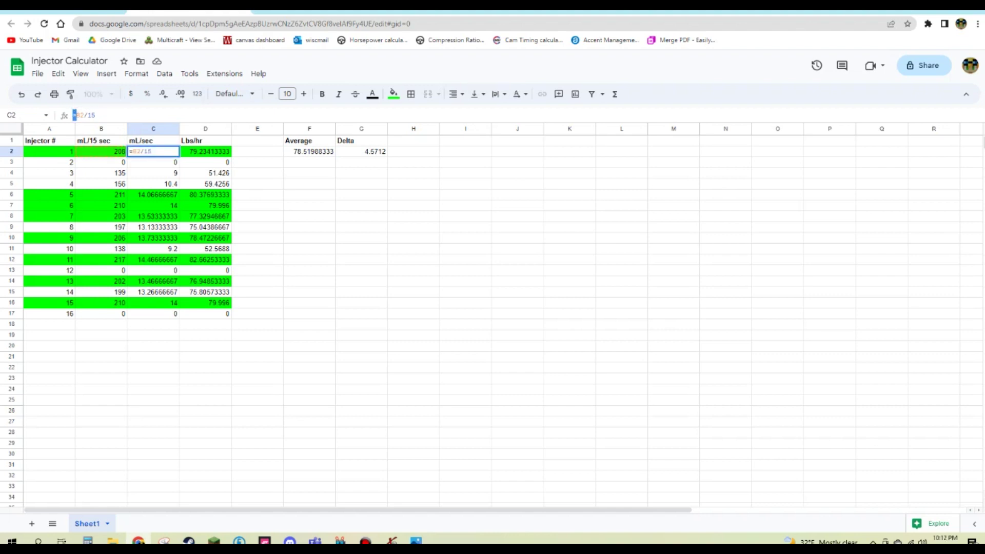
{"action": "left_click", "coordinate": [103, 116]}
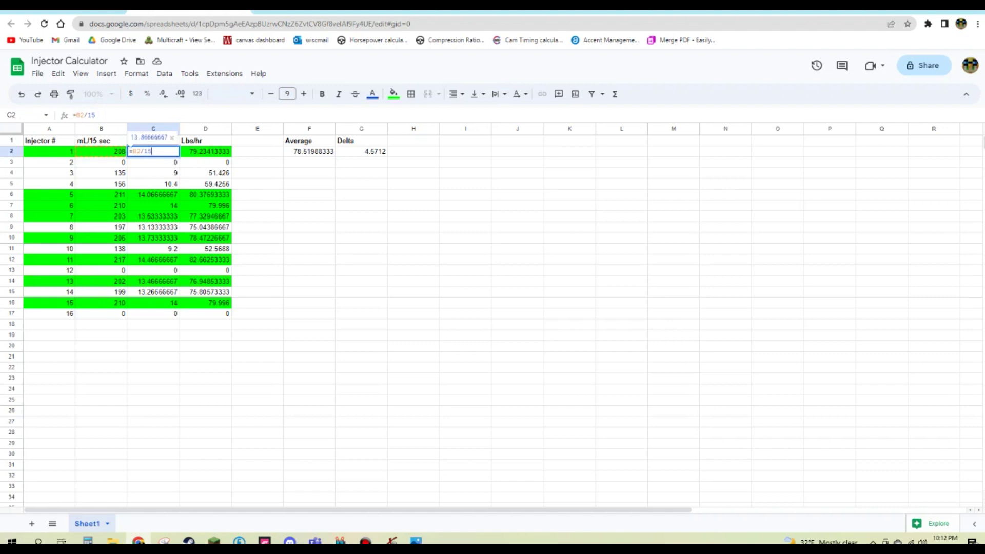
{"action": "left_click", "coordinate": [309, 216]}
{"action": "left_click", "coordinate": [153, 152]}
Step: Try filling the mL/sec formula in C2 down through C17, and undo the fill
{"action": "mouse_move", "coordinate": [180, 157]}
{"action": "left_mouse_down"}
{"action": "mouse_move", "coordinate": [175, 313]}
{"action": "mouse_move", "coordinate": [178, 154]}
{"action": "left_mouse_up"}
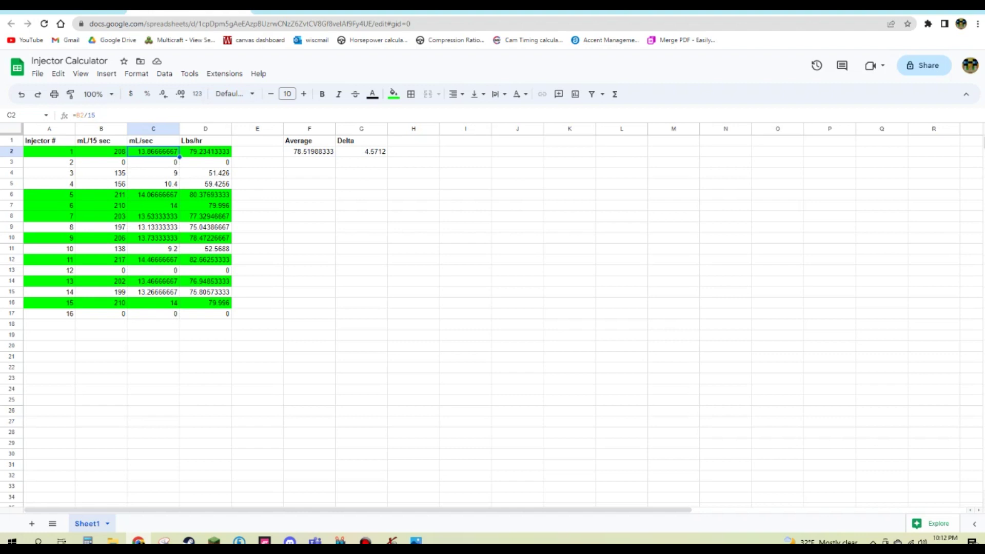
{"action": "left_click_drag", "start_coordinate": [179, 157], "coordinate": [177, 314]}
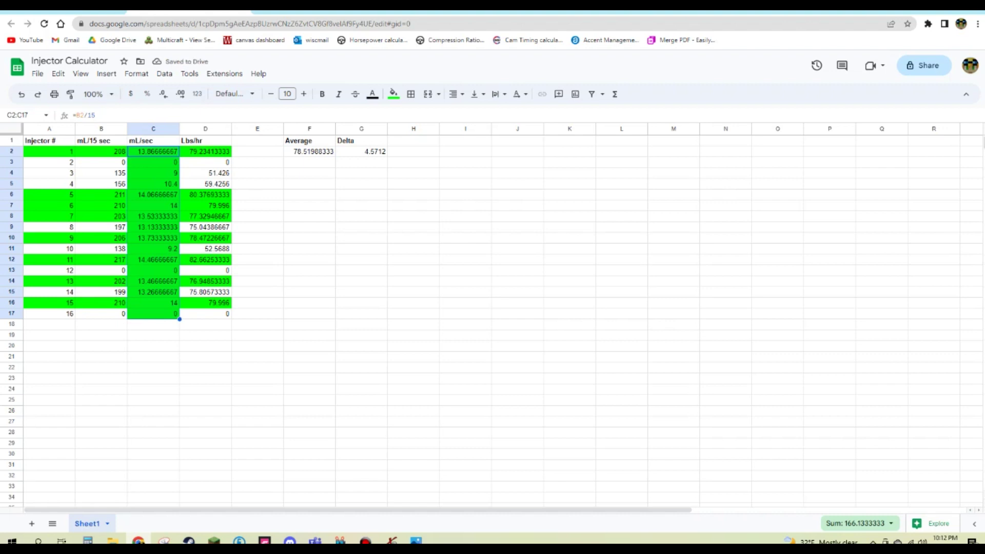
{"action": "key", "text": "ctrl+z"}
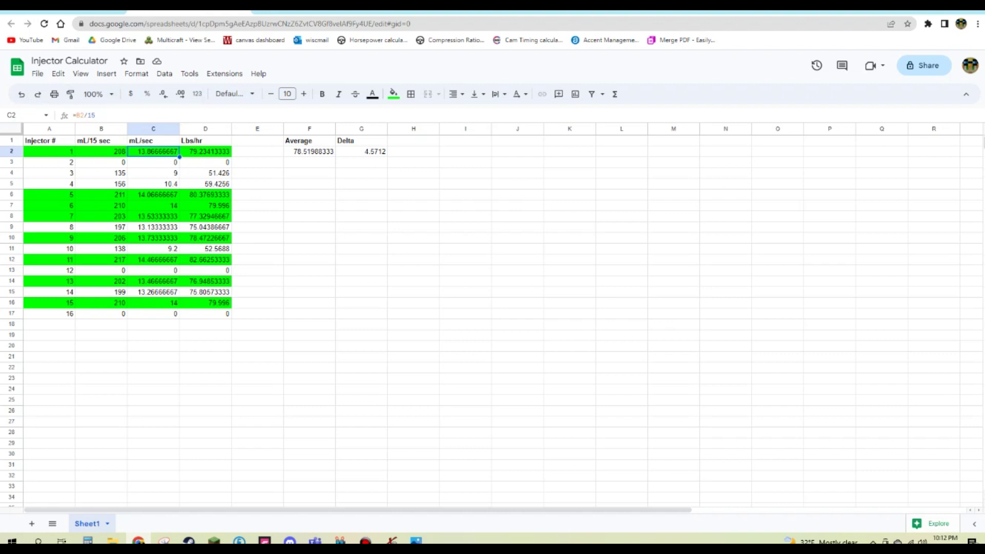
Step: Check the Lbs/hr conversion formula in D2, try extending it down through D17, and undo that
{"action": "left_click_drag", "start_coordinate": [205, 249], "coordinate": [205, 302]}
{"action": "left_click", "coordinate": [205, 162]}
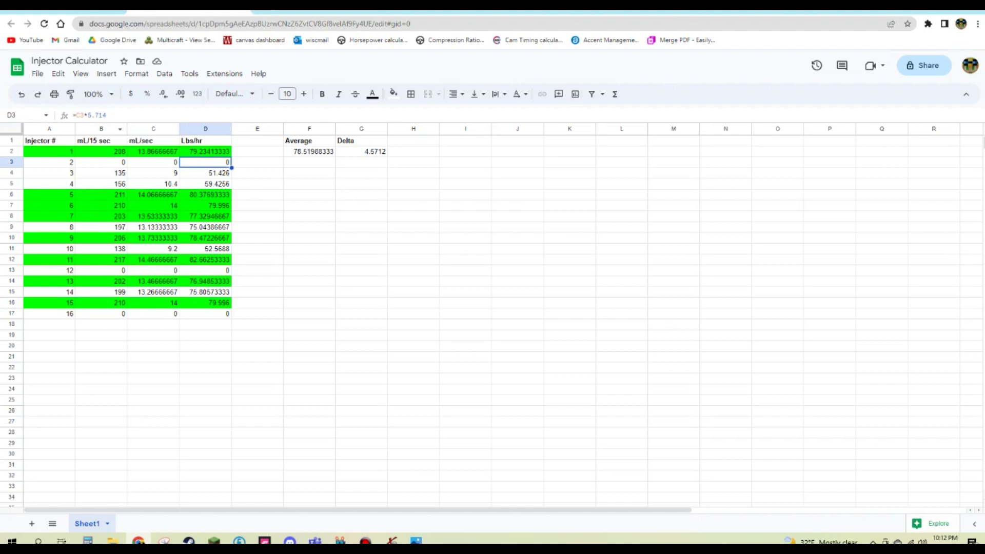
{"action": "left_click", "coordinate": [154, 151]}
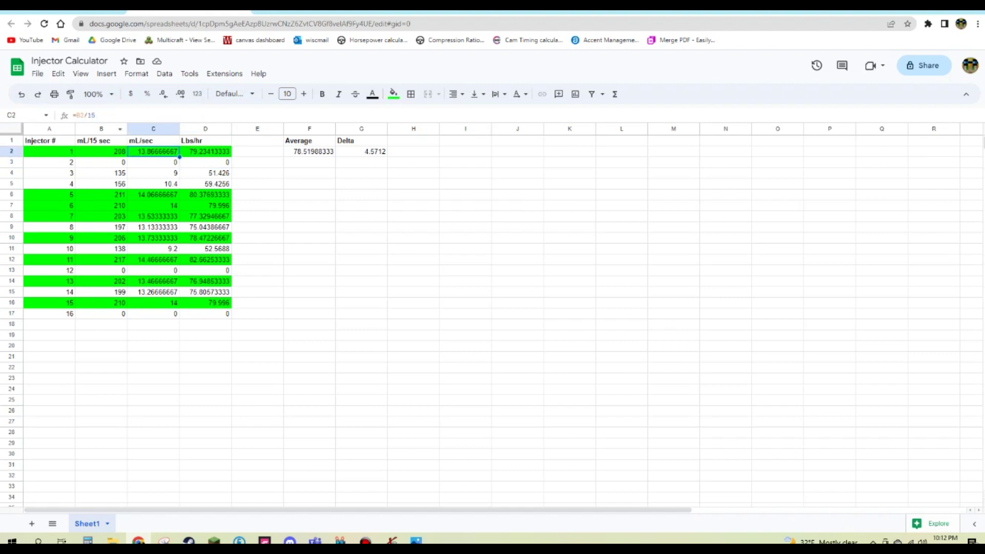
{"action": "left_click", "coordinate": [205, 151]}
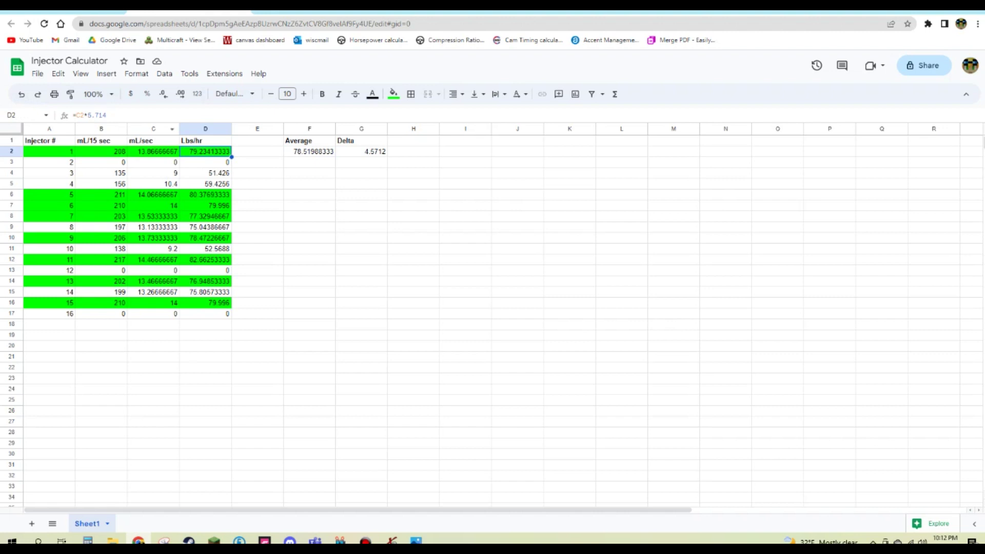
{"action": "left_click_drag", "start_coordinate": [206, 151], "coordinate": [205, 313]}
{"action": "left_click", "coordinate": [21, 94]}
Step: Examine the AVERAGE formula in F2 and the Lbs/hr cells it includes
{"action": "left_click", "coordinate": [309, 151]}
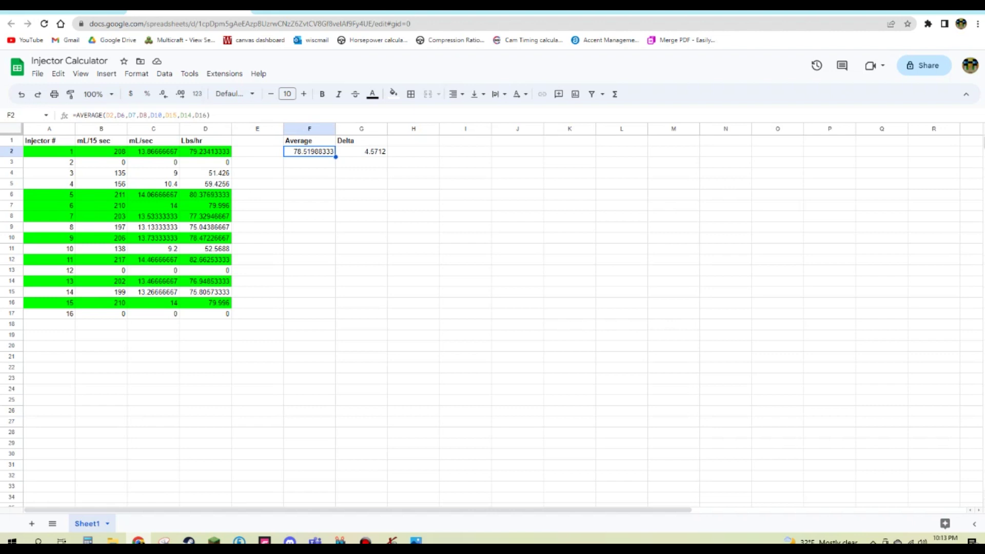
{"action": "left_click_drag", "start_coordinate": [73, 115], "coordinate": [127, 115]}
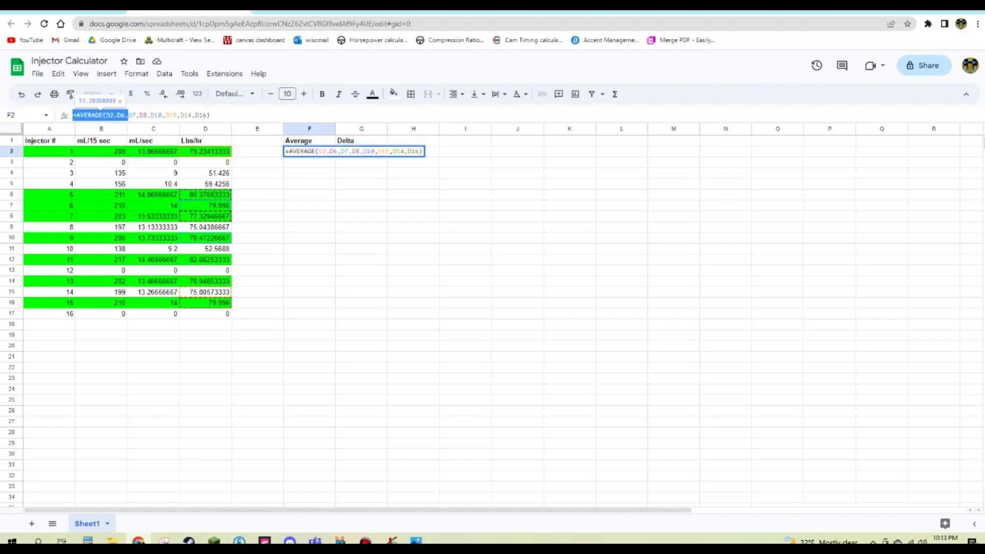
{"action": "left_click", "coordinate": [100, 115]}
{"action": "left_click", "coordinate": [309, 227]}
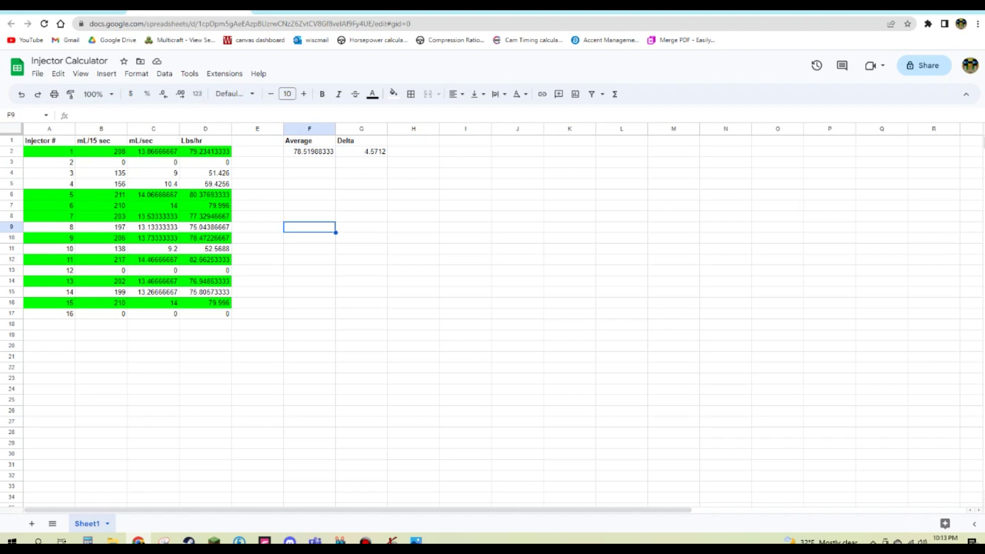
{"action": "left_click", "coordinate": [310, 152]}
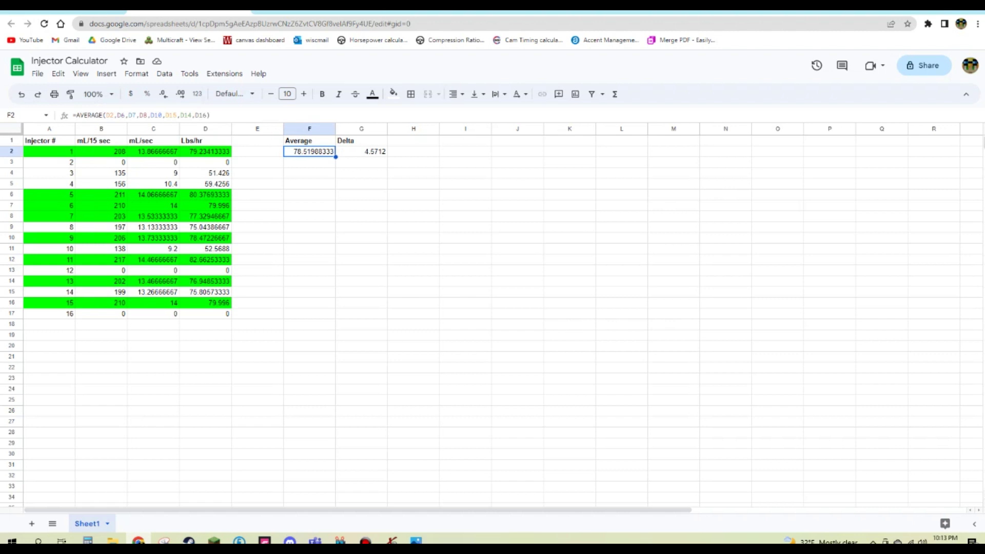
Step: Examine the Delta formula in G2 and check the Lbs/hr cells for injectors 5 and 11
{"action": "left_click", "coordinate": [361, 152]}
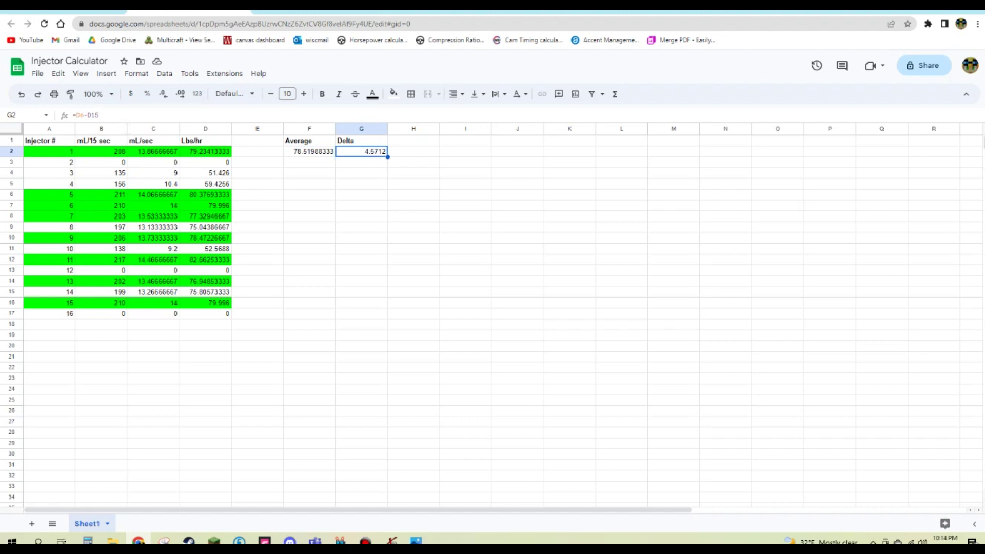
{"action": "left_click", "coordinate": [205, 195]}
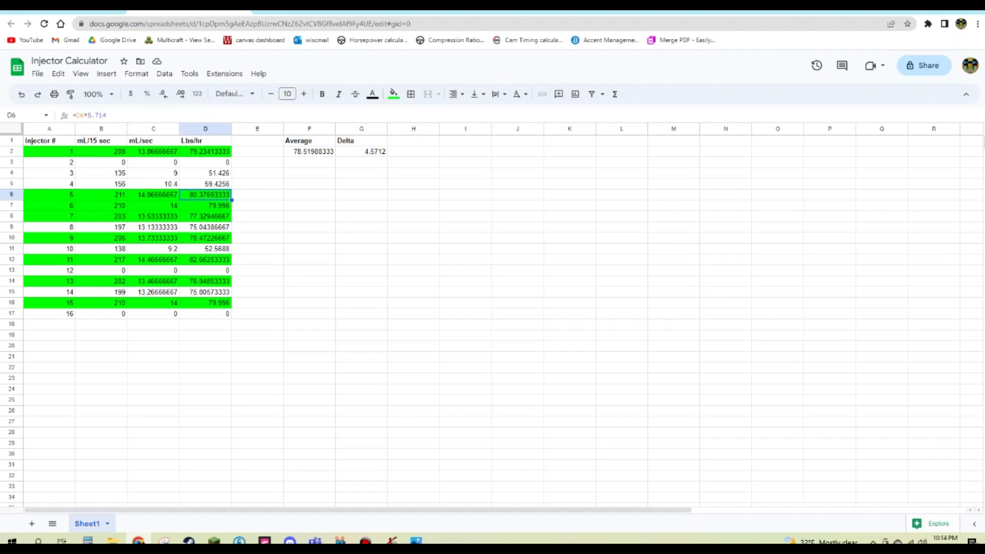
{"action": "left_click", "coordinate": [205, 259]}
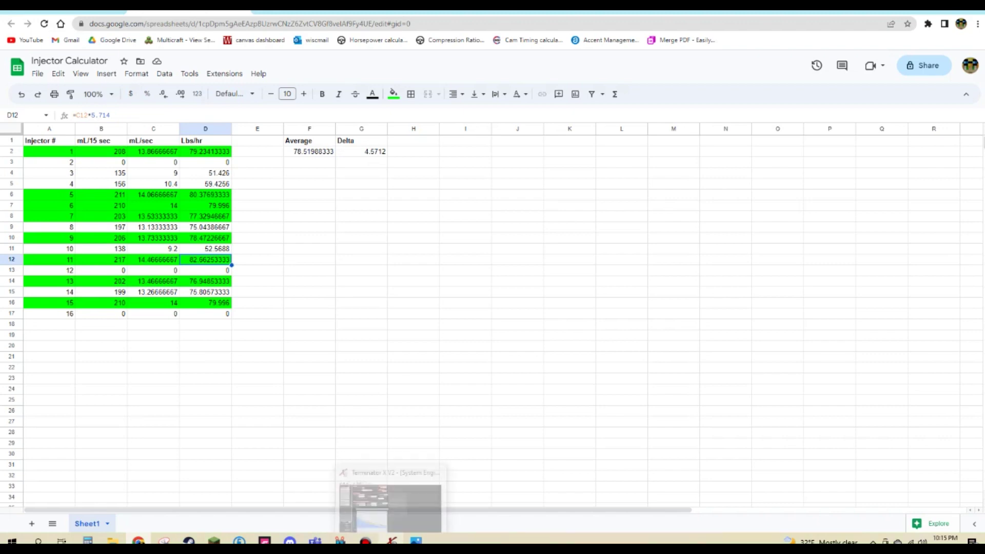
Step: Switch to the Terminator X V2 software and open the engine parameters in the System ICF
{"action": "left_click", "coordinate": [391, 540]}
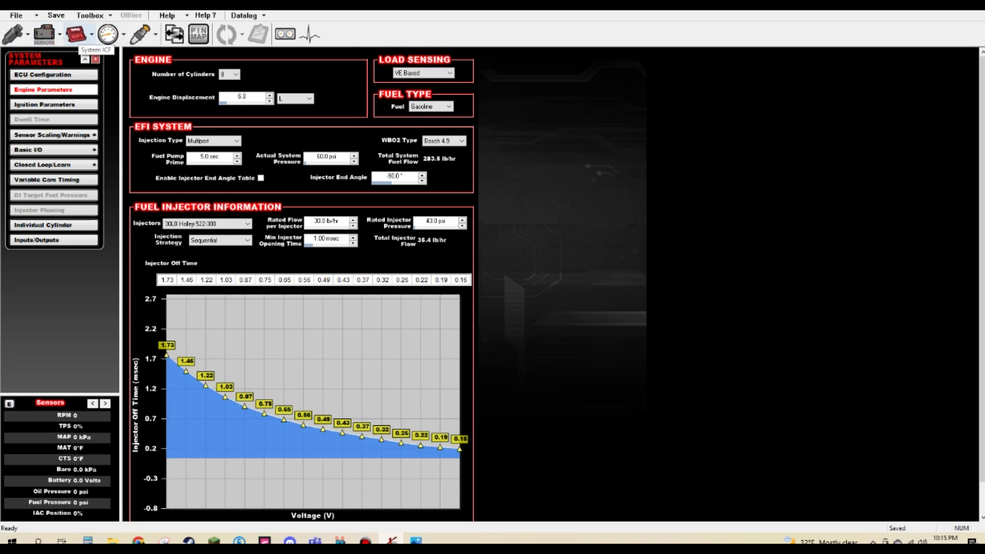
{"action": "left_click", "coordinate": [76, 35]}
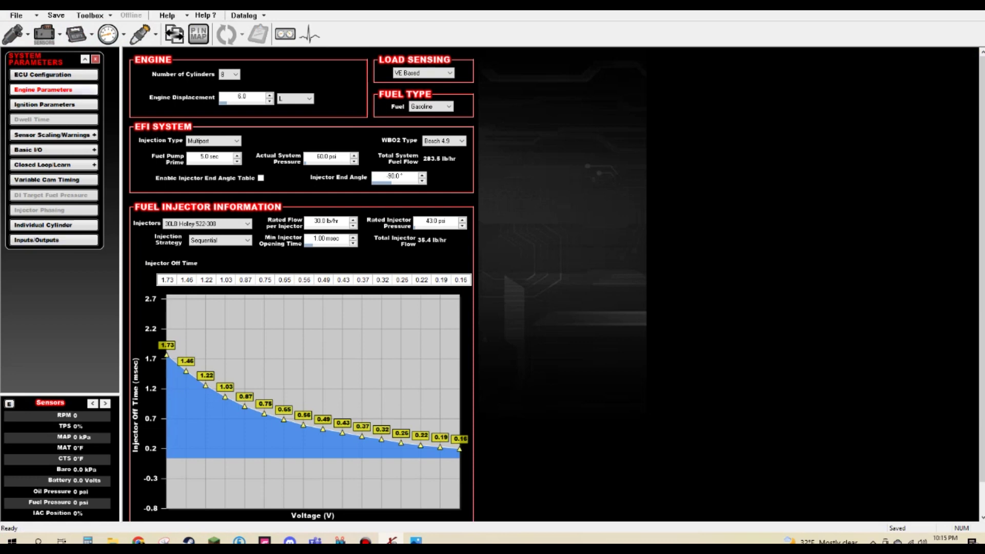
{"action": "left_click", "coordinate": [54, 90]}
Step: Set the fuel injector type to Custom
{"action": "left_click", "coordinate": [232, 224]}
{"action": "scroll", "coordinate": [205, 374], "scroll_direction": "down", "scroll_amount": 9}
{"action": "scroll", "coordinate": [206, 426], "scroll_direction": "down", "scroll_amount": 2}
{"action": "left_click", "coordinate": [205, 427]}
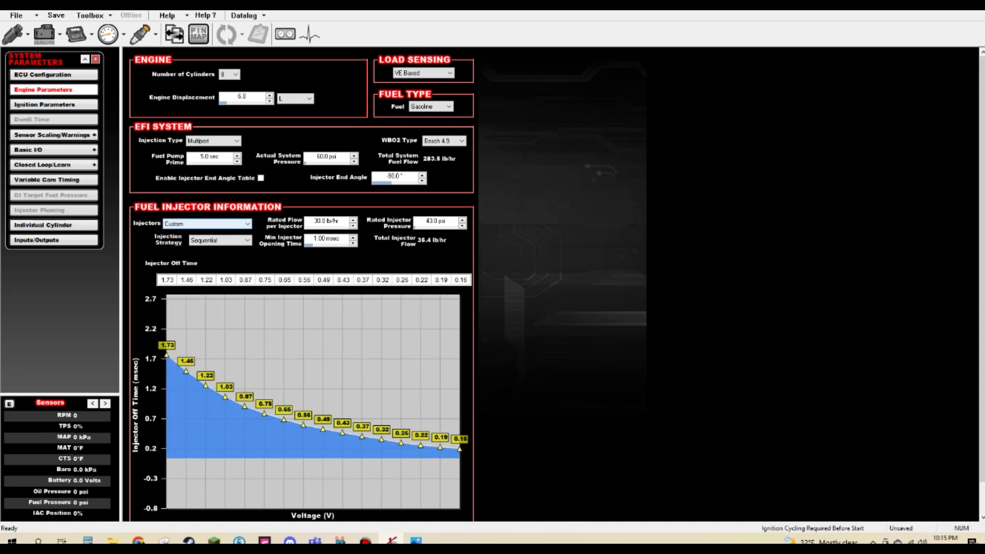
Step: Browse the available injector models and check the part number in the injector photo, closing the photo when done
{"action": "left_click", "coordinate": [216, 224]}
{"action": "scroll", "coordinate": [205, 306], "scroll_direction": "up", "scroll_amount": 9}
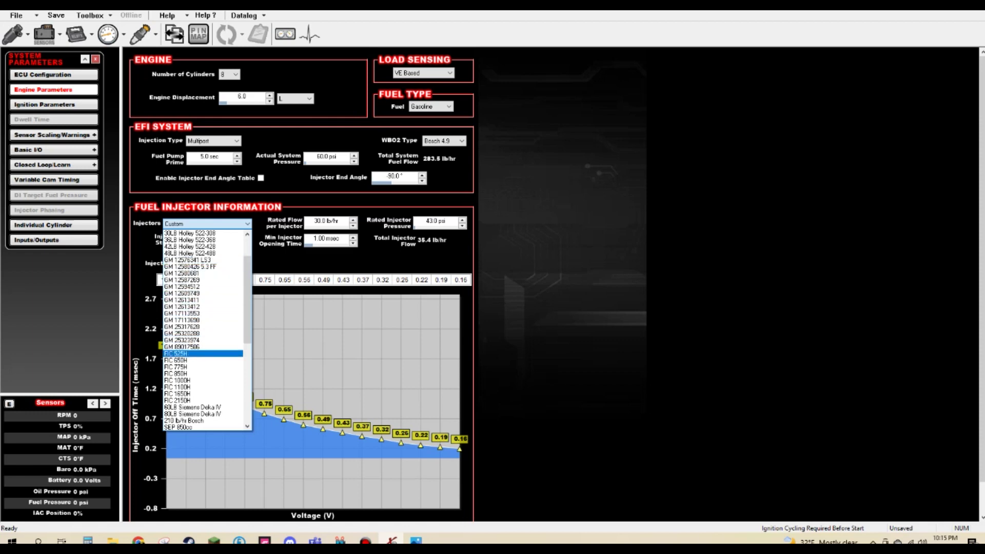
{"action": "left_click", "coordinate": [416, 540]}
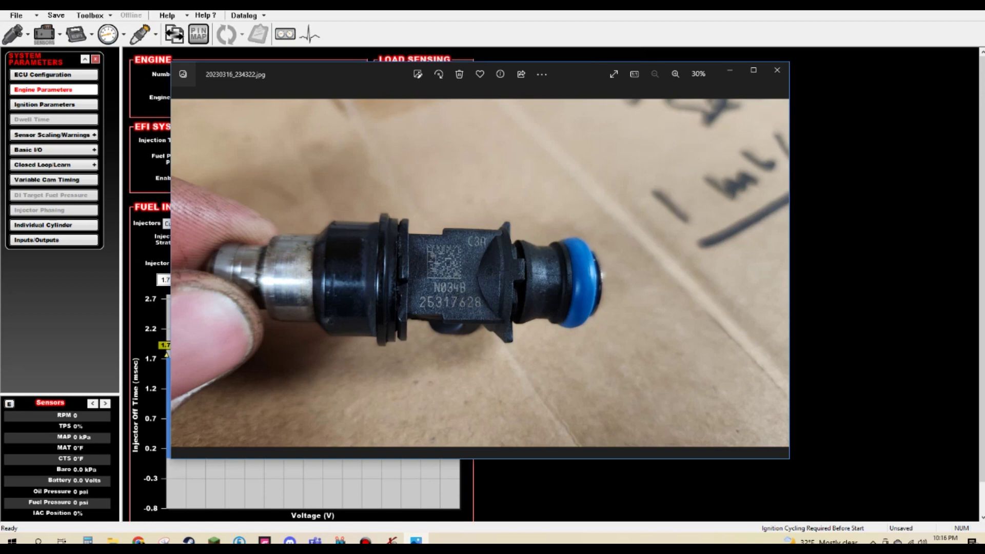
{"action": "left_click", "coordinate": [777, 69]}
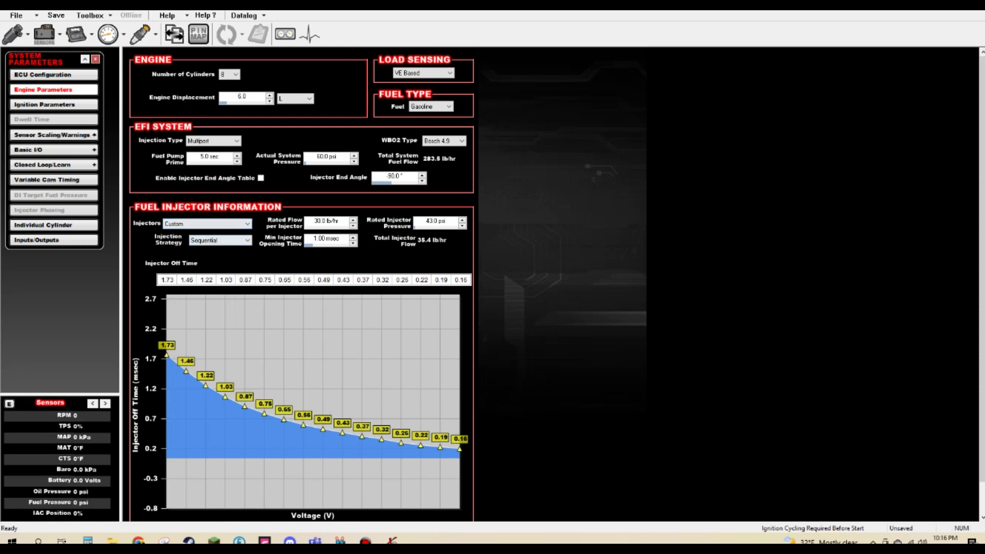
Step: Choose GM 25317628 as the fuel injector model
{"action": "left_click", "coordinate": [226, 224]}
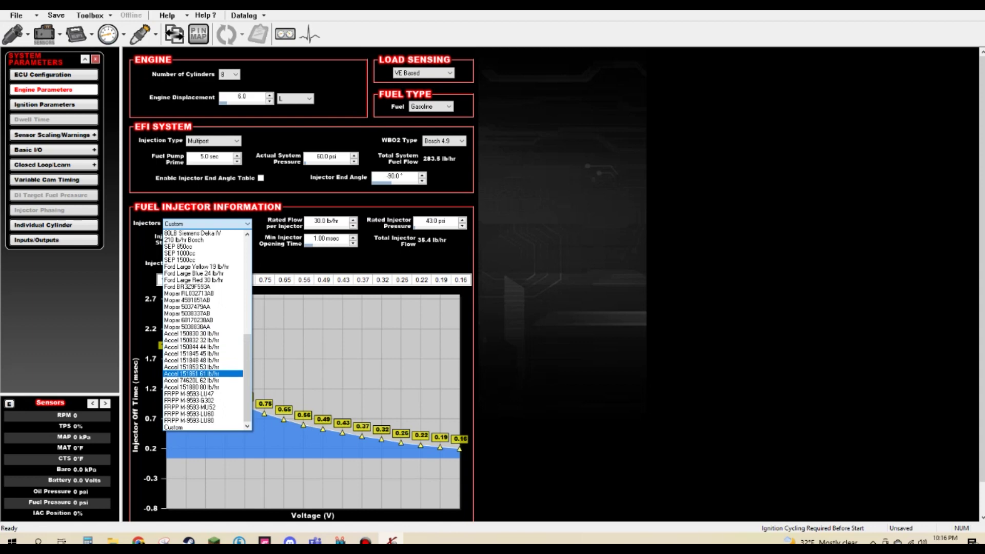
{"action": "scroll", "coordinate": [203, 279], "scroll_direction": "up", "scroll_amount": 3}
{"action": "scroll", "coordinate": [203, 280], "scroll_direction": "up", "scroll_amount": 6}
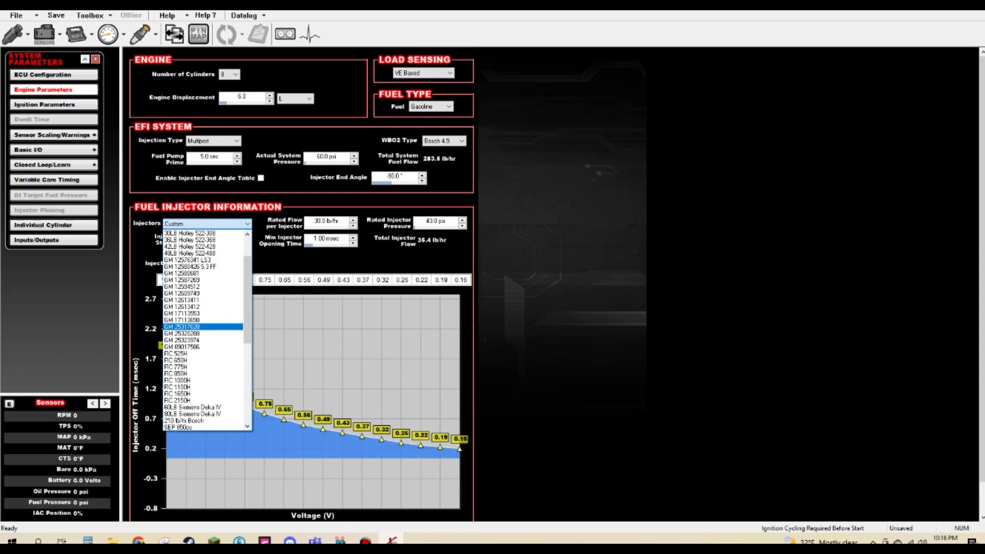
{"action": "left_click", "coordinate": [202, 326]}
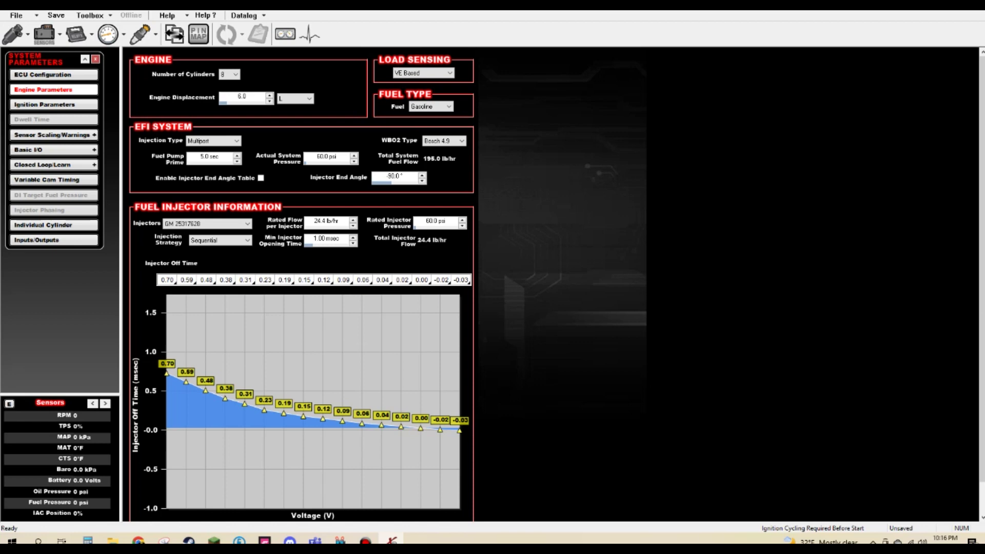
Step: Set the rated flow per injector to 78 lb/hr
{"action": "left_click", "coordinate": [326, 221]}
{"action": "type", "text": "78"}
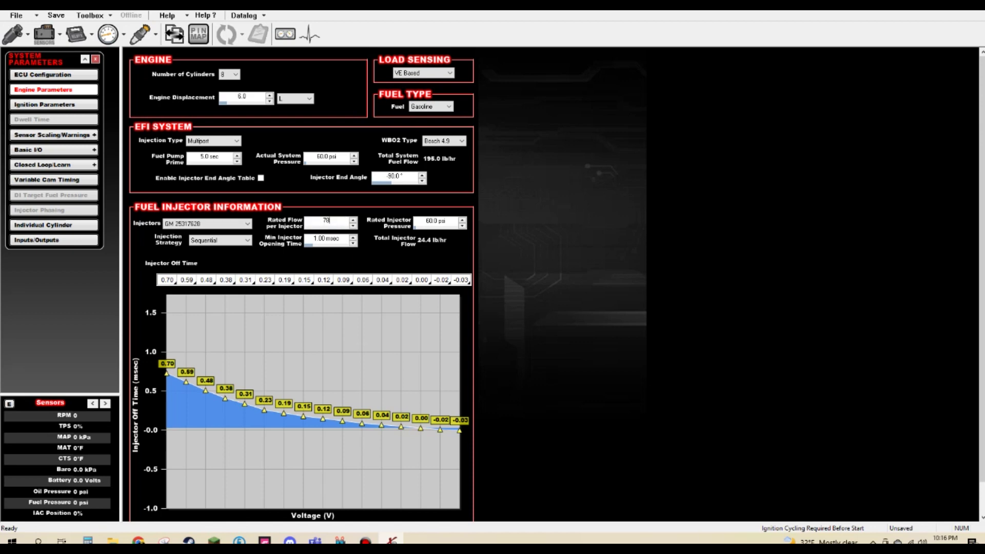